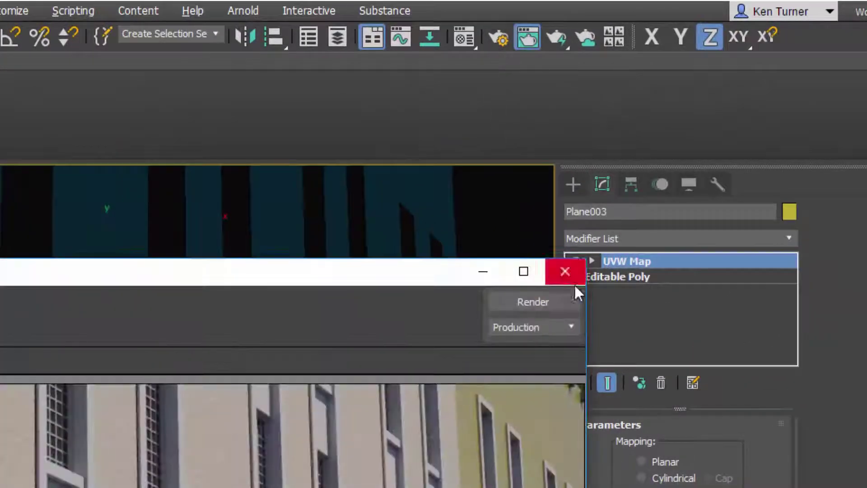
Step: Close the rendered frame and check the Legacy 3ds Max Map support option in Arnold's system render settings
left_click(573, 280)
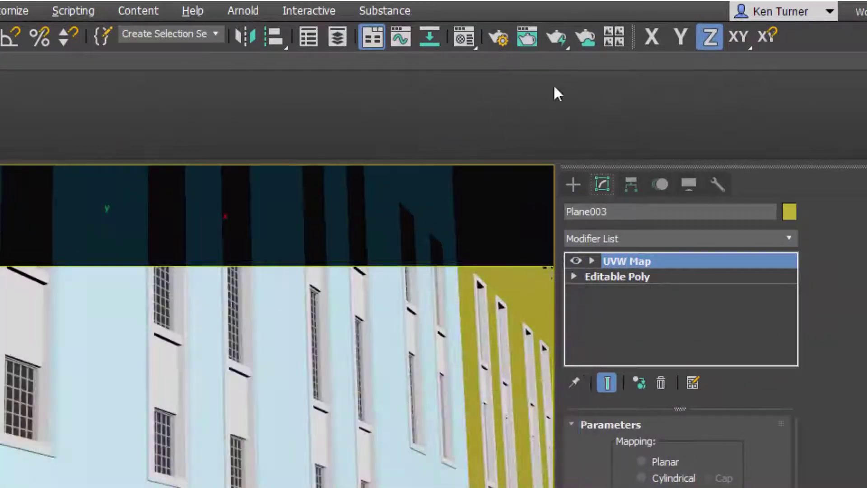
left_click(498, 38)
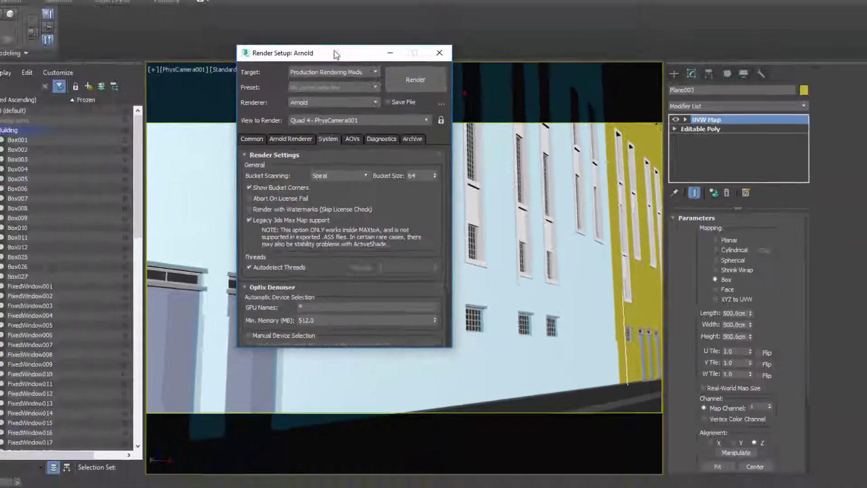
left_click_drag(422, 86, 358, 86)
left_click(382, 86)
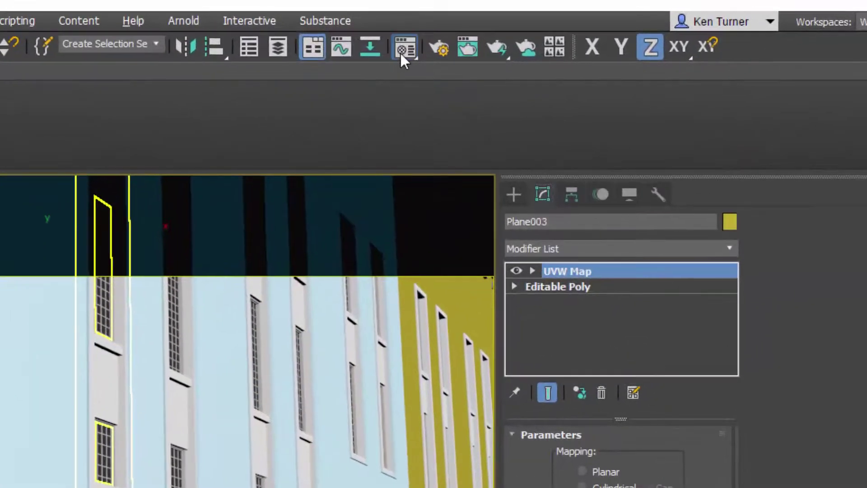
Step: Open the Slate Material Editor, search for "stan" and add a Standard Surface material to the view
left_click(513, 39)
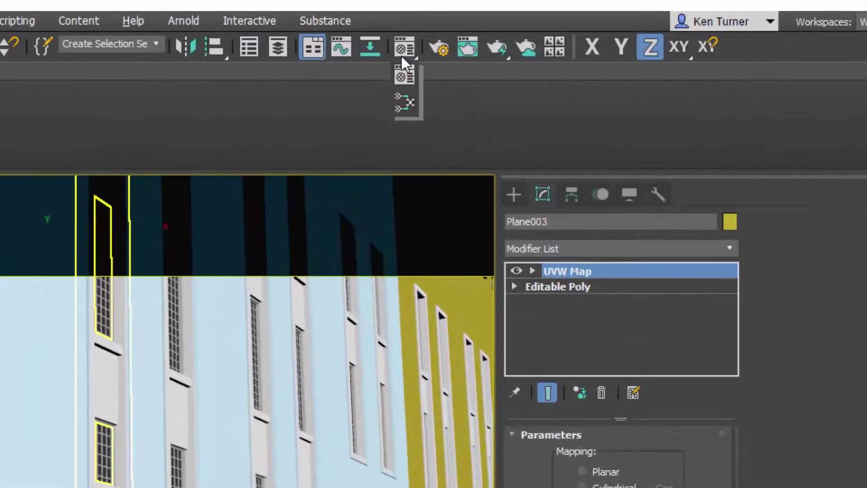
left_click(411, 106)
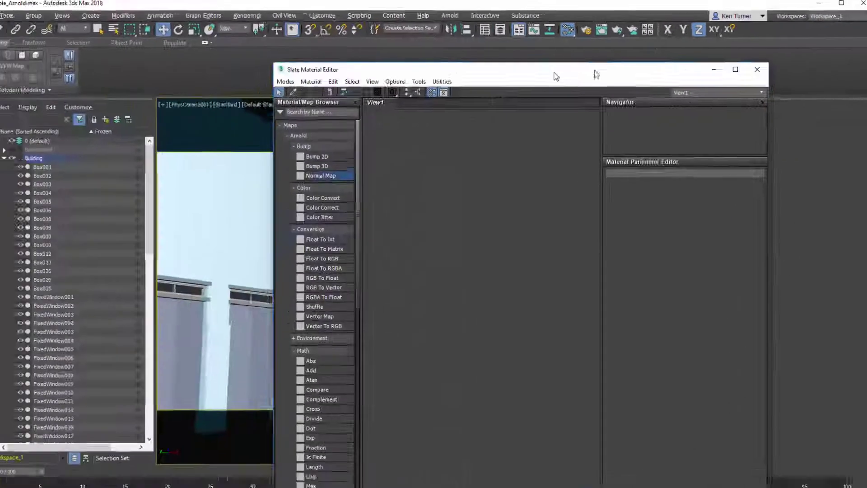
left_click(309, 112)
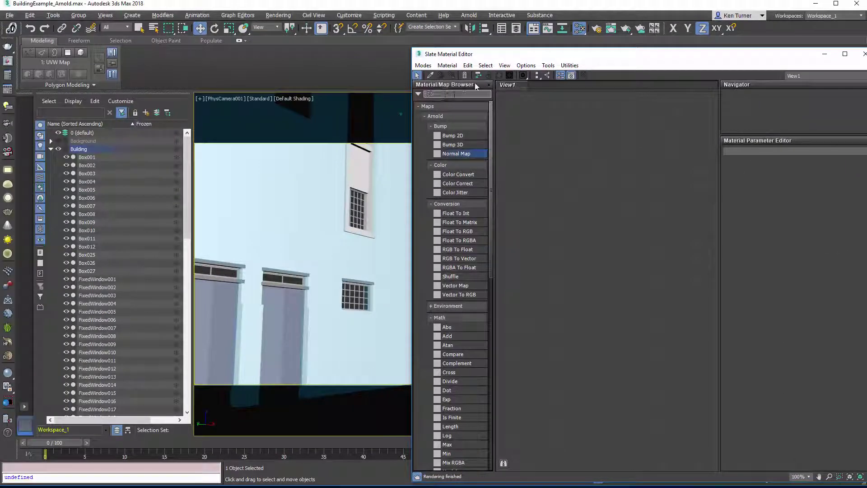
type("stan")
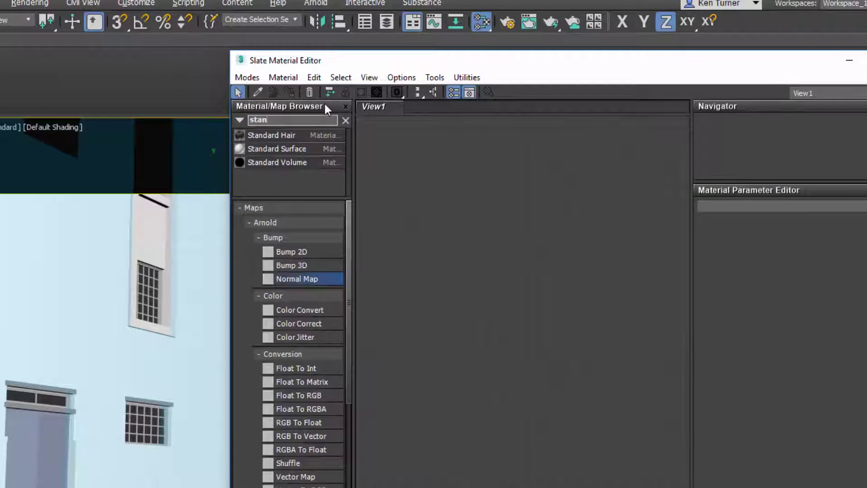
left_click_drag(305, 149, 474, 296)
middle_click_drag(548, 182, 551, 131)
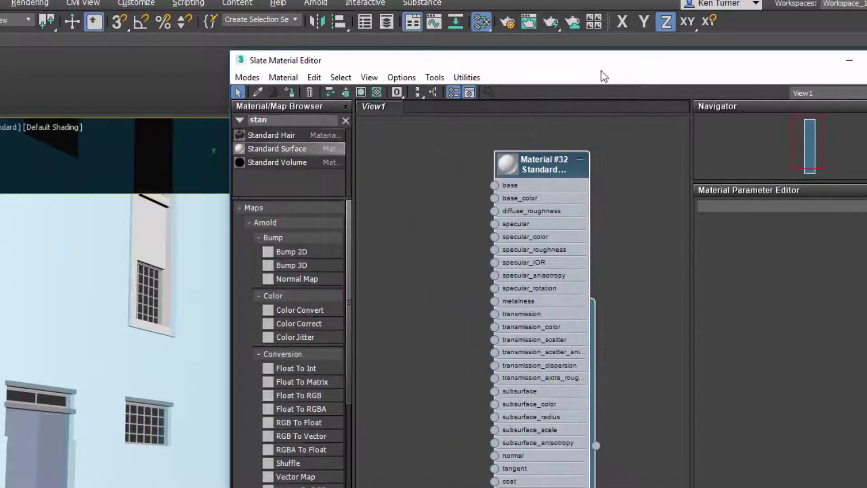
left_click_drag(421, 61, 207, 54)
middle_click_drag(328, 98, 374, 80)
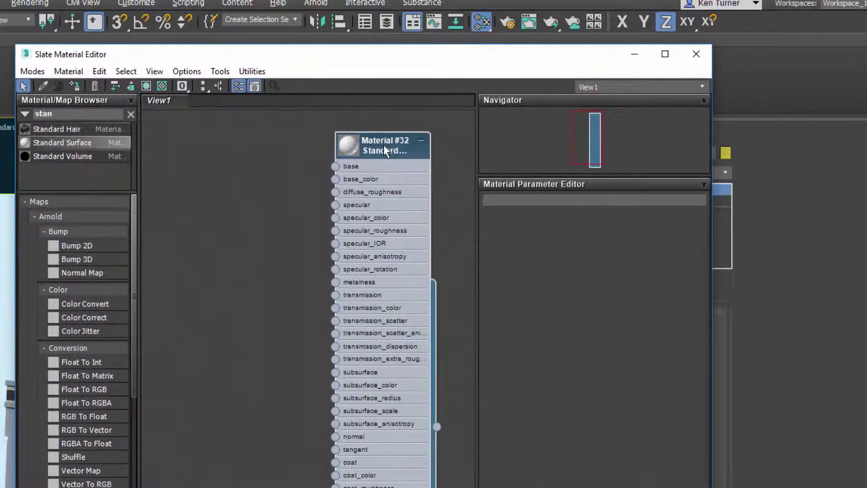
Step: Search the maps for "subs" and add a Substance map beside the Standard Surface material
left_click(82, 114)
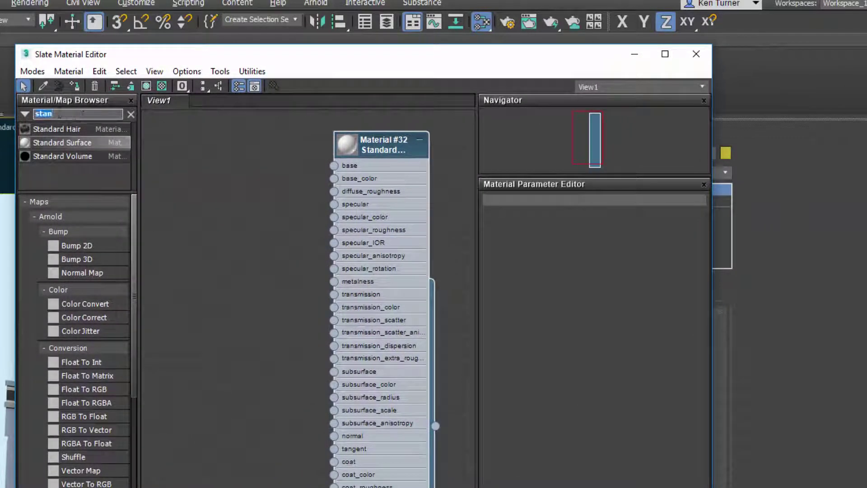
type("subs")
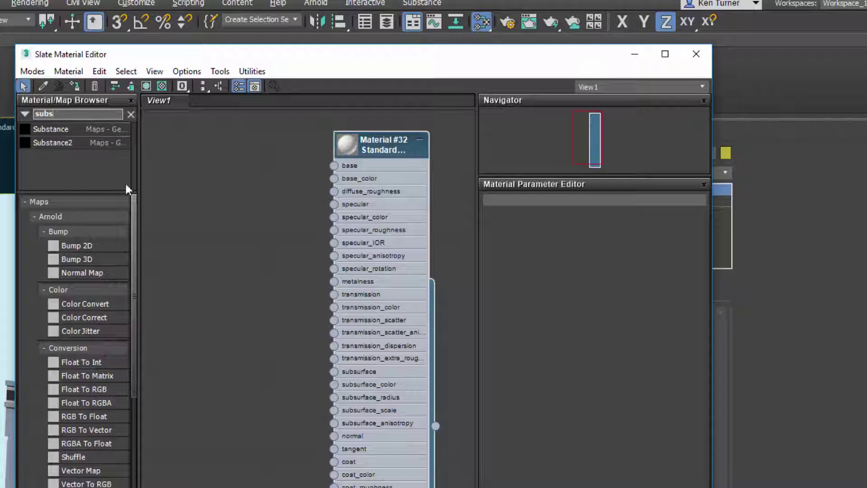
left_click_drag(71, 130, 218, 246)
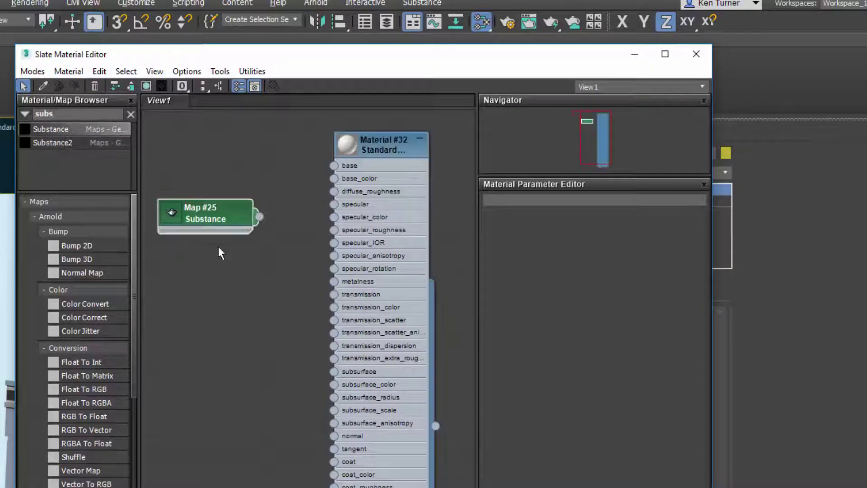
Step: Load BrickWall_03.sbsar from the textures folder into the Substance map
double_click(247, 199)
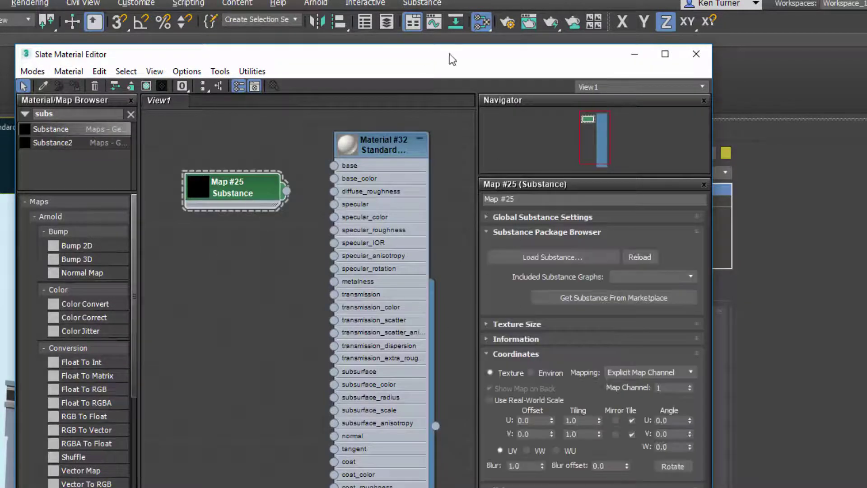
left_click(558, 257)
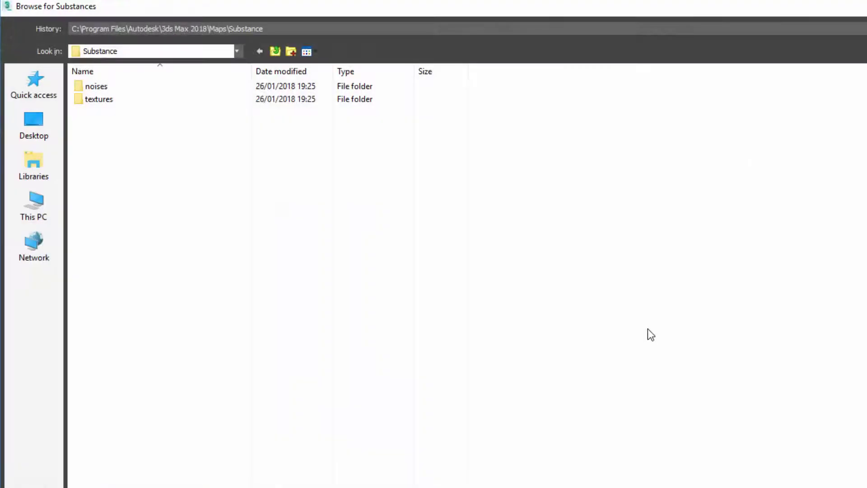
double_click(166, 100)
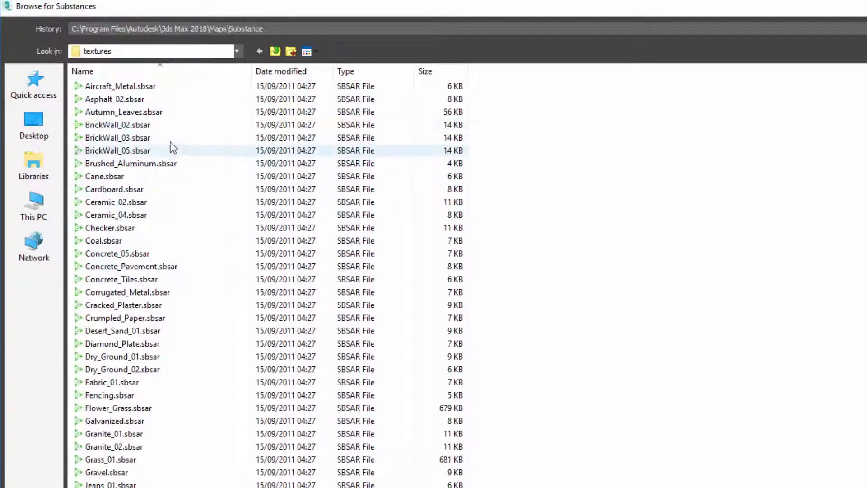
left_click(175, 138)
double_click(128, 125)
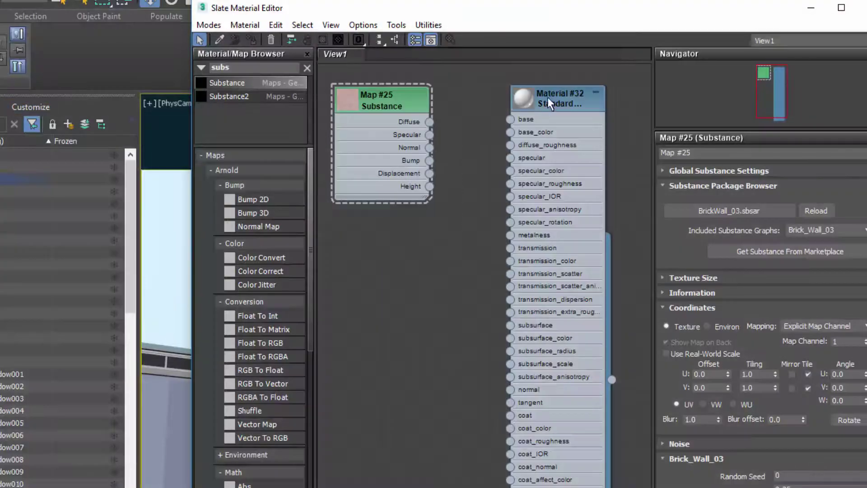
Step: Connect the Substance's Diffuse output to the material's base_color, then widen the editor and spread the nodes apart
left_click(449, 131)
left_click_drag(458, 131, 510, 135)
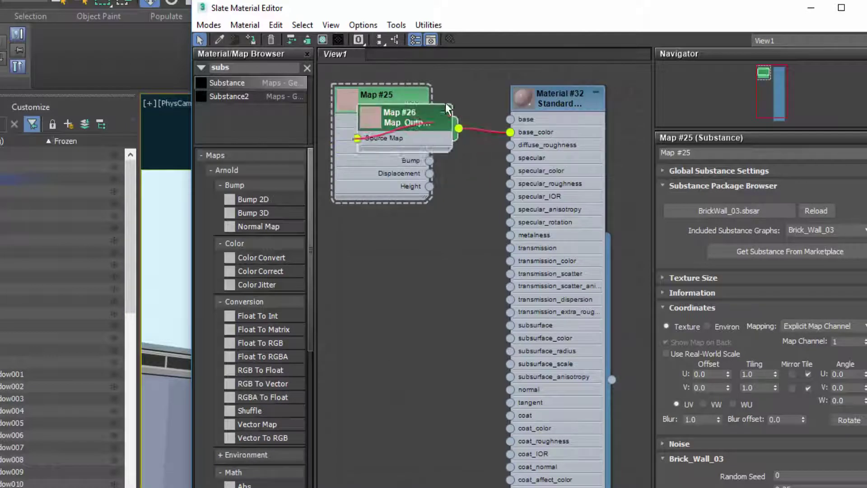
left_click_drag(447, 109, 488, 106)
left_click_drag(390, 101, 300, 103)
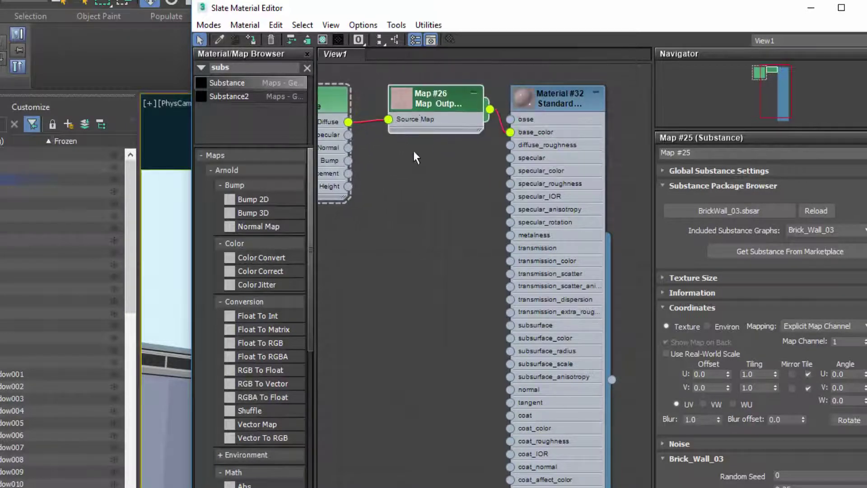
middle_click_drag(413, 153, 456, 145)
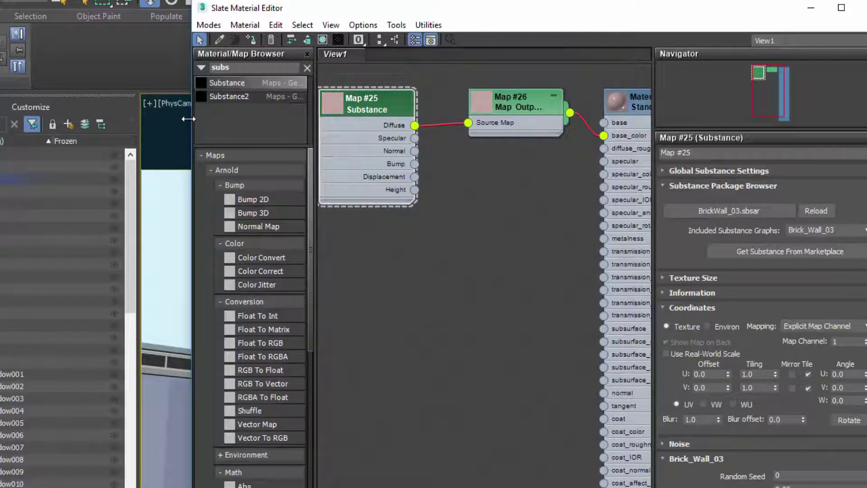
left_click_drag(193, 118, 5, 120)
left_click_drag(457, 104, 525, 90)
left_click_drag(331, 101, 374, 101)
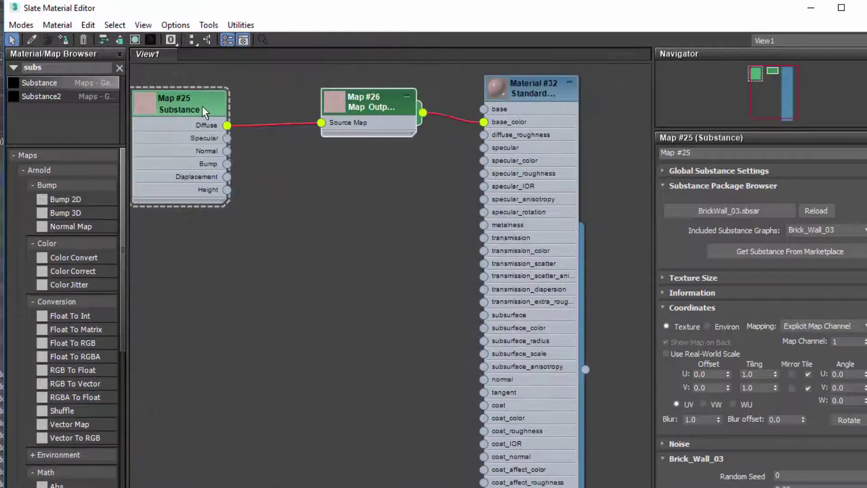
left_click_drag(202, 105, 214, 106)
Step: Connect the Substance's Specular output to specular_color and its Normal output to the material's normal input
left_click_drag(241, 138, 483, 160)
left_click_drag(347, 158, 332, 153)
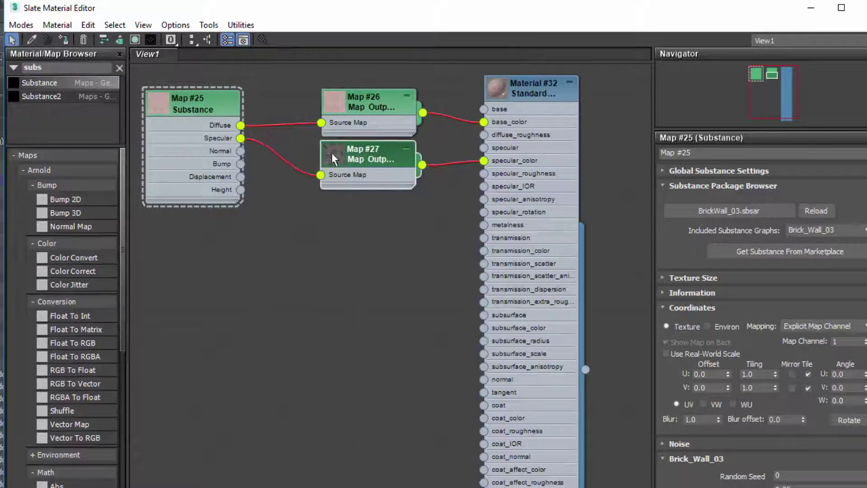
left_click_drag(254, 170, 483, 380)
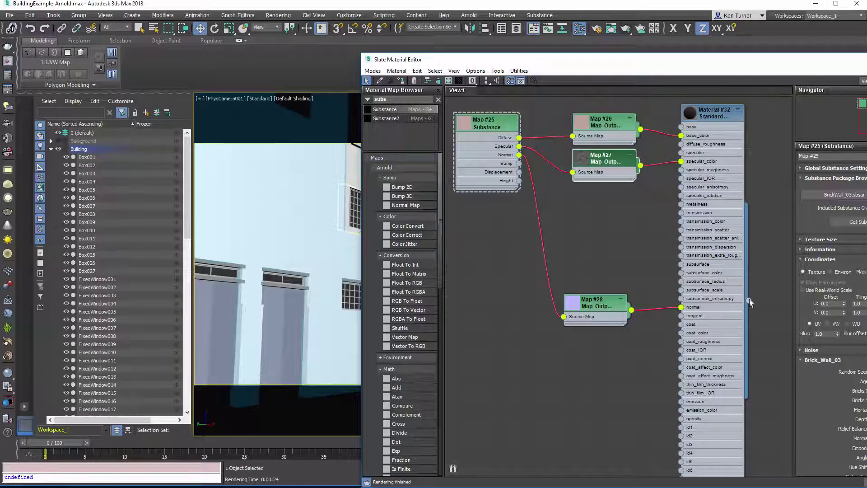
Step: Assign the brick Standard Surface material to the building's selected main wall
left_click_drag(749, 300, 243, 205)
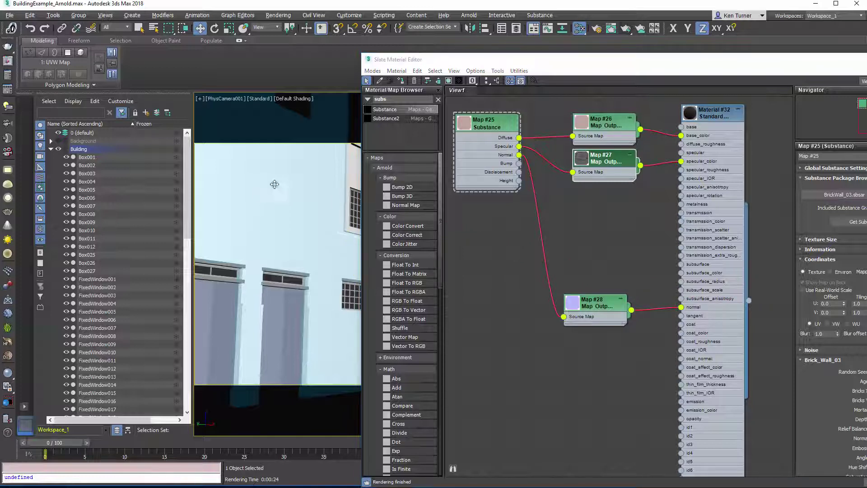
left_click_drag(507, 59, 489, 82)
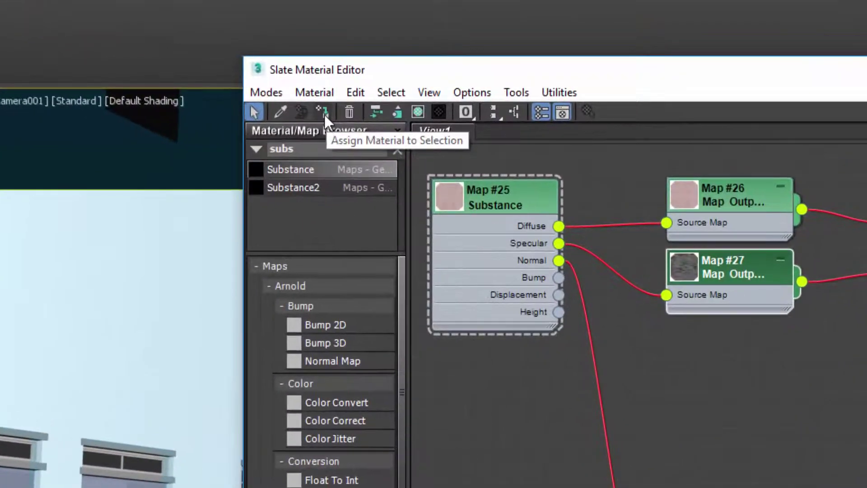
left_click(325, 114)
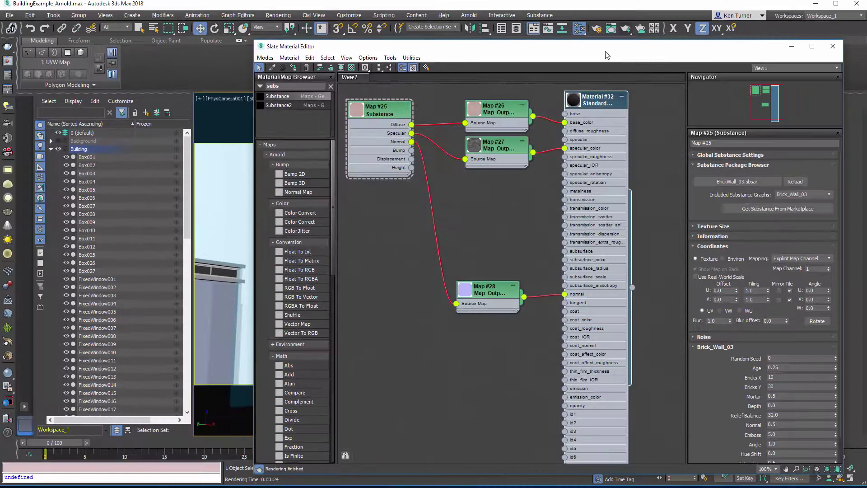
Step: Render the camera view to review the brick material on the wall, then close the rendered frame
left_click_drag(634, 36, 555, 81)
left_click(627, 29)
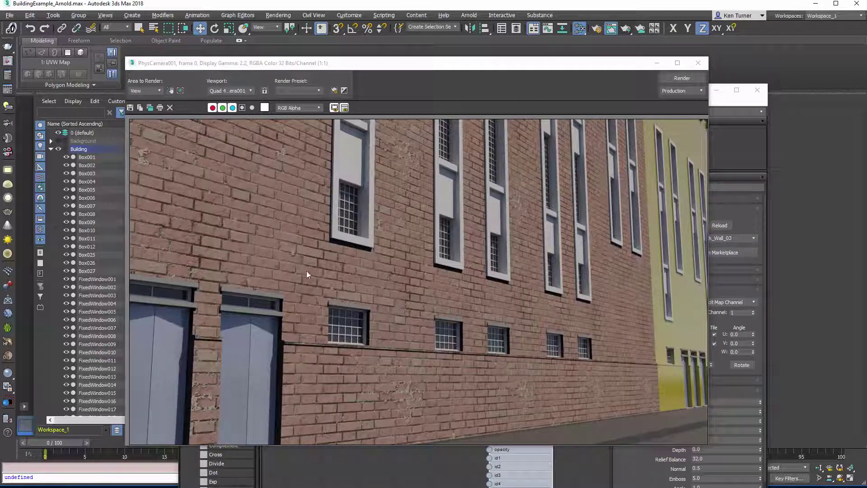
left_click_drag(592, 66, 558, 76)
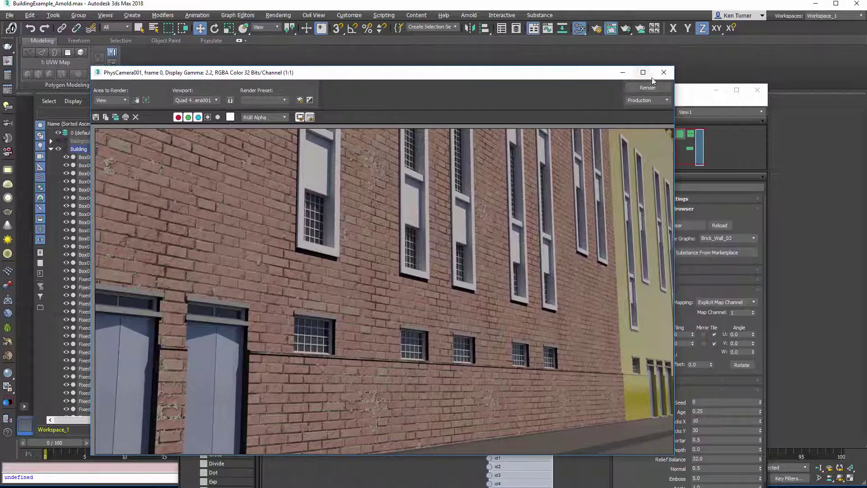
left_click(664, 73)
Step: Delete the connections feeding the material's base_color and specular_color, keeping only the normal connection
left_click_drag(520, 143, 547, 143)
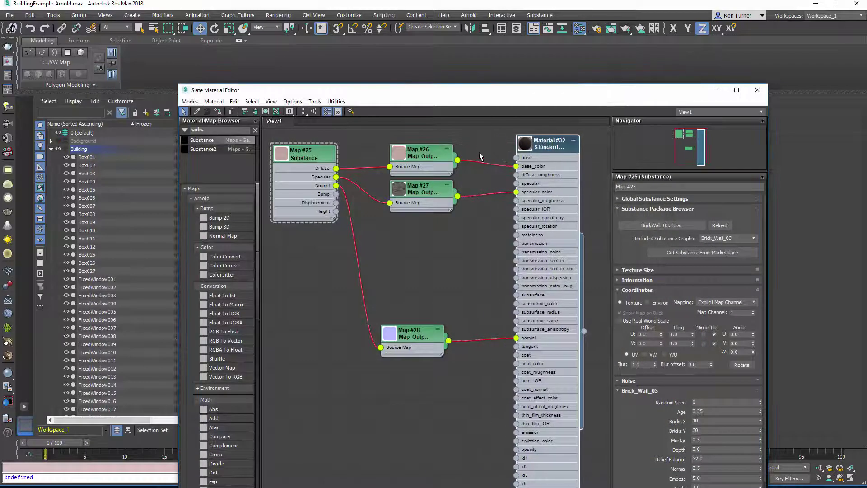
left_click_drag(477, 145, 488, 177)
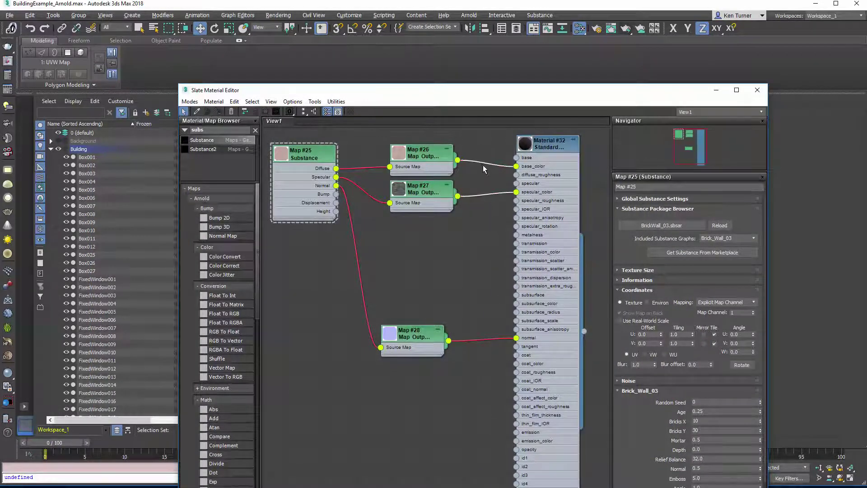
key("Delete")
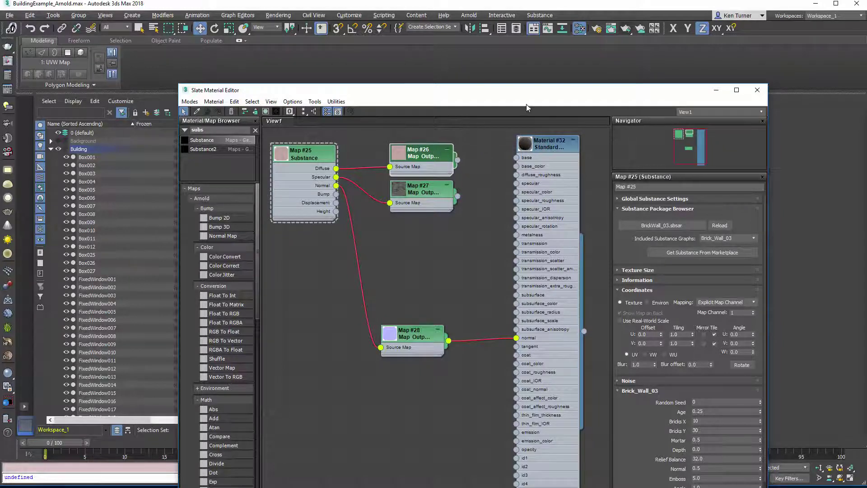
Step: Render the camera view with only the normal map connected and clone the rendered frame window
left_click(625, 29)
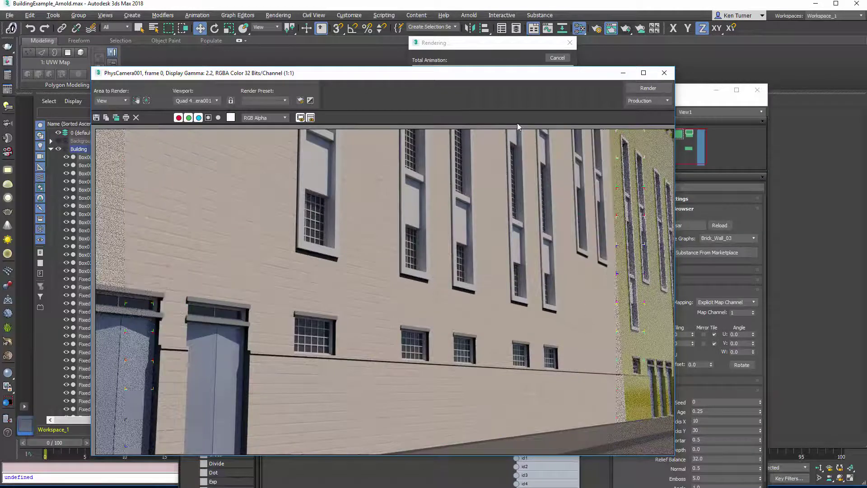
left_click(116, 117)
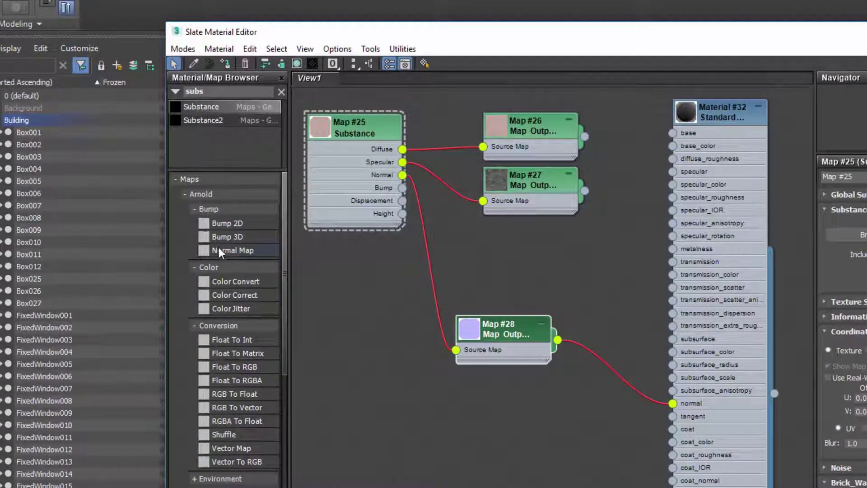
Step: Add an Arnold Normal Map node between the Substance's normal output node and the material, moving the output node aside
left_click(216, 248)
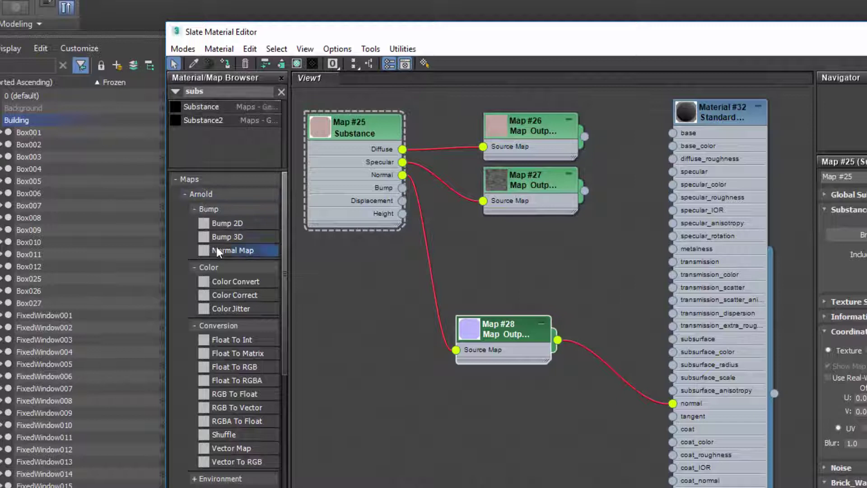
left_click_drag(215, 250, 400, 373)
left_click_drag(545, 390, 542, 387)
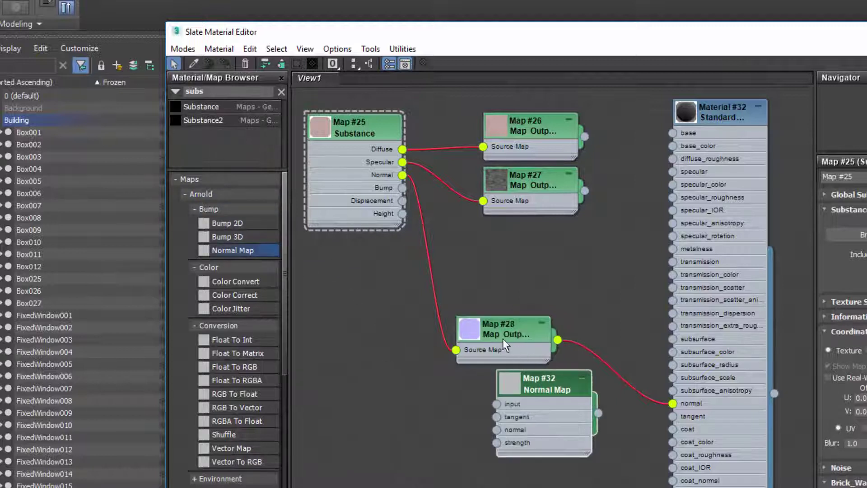
left_click_drag(523, 351, 429, 331)
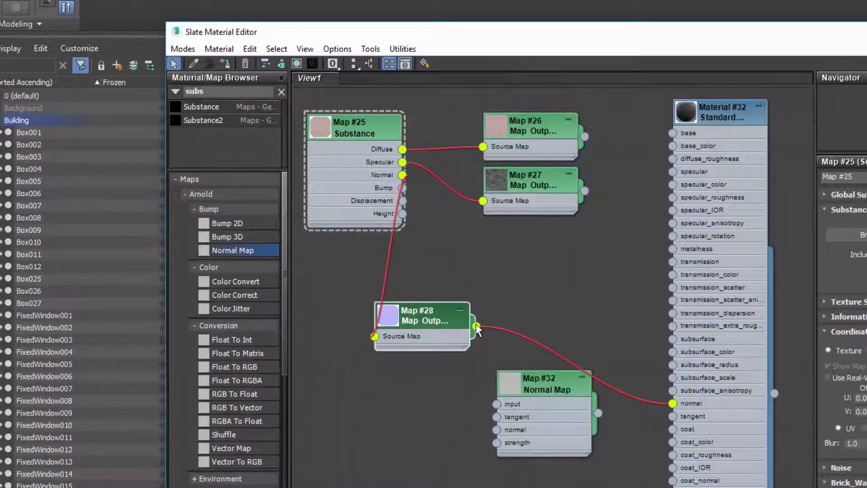
Step: Route the Substance's normal output through the Normal Map node's input into the material's normal slot, tidy the nodes and show the Normal Map's parameters
left_click_drag(457, 391, 524, 390)
left_click_drag(613, 400, 673, 403)
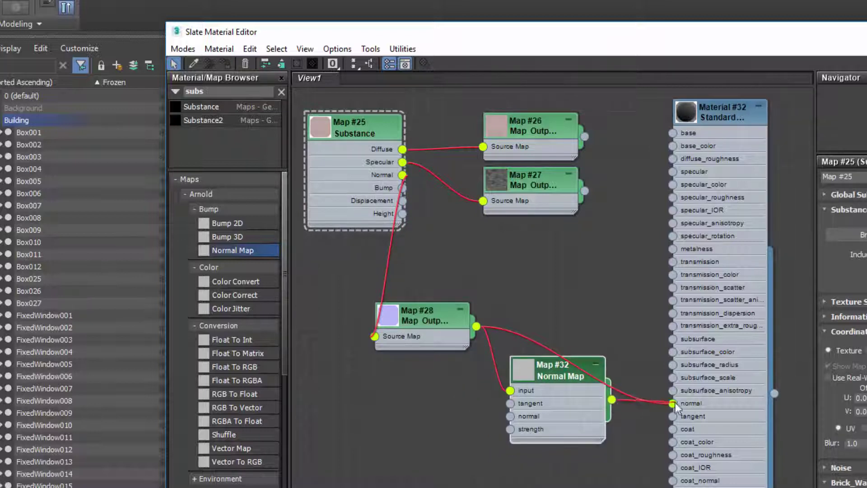
left_click_drag(434, 316, 393, 384)
left_click_drag(565, 367, 578, 353)
left_click_drag(410, 375, 476, 347)
left_click_drag(574, 357, 573, 345)
double_click(574, 344)
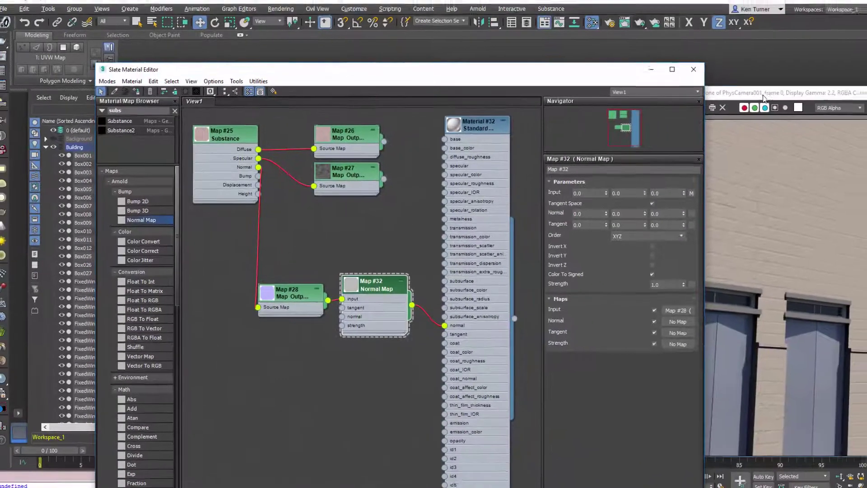
Step: Render the camera view with the Normal Map node connected and clone the rendered frame, closing the original frame
mouse_move(866, 69)
left_mouse_down()
mouse_move(866, 40)
mouse_move(691, 40)
mouse_move(526, 115)
left_mouse_up()
mouse_move(451, 132)
left_mouse_down()
mouse_move(364, 140)
mouse_move(866, 135)
left_mouse_up()
left_click(625, 28)
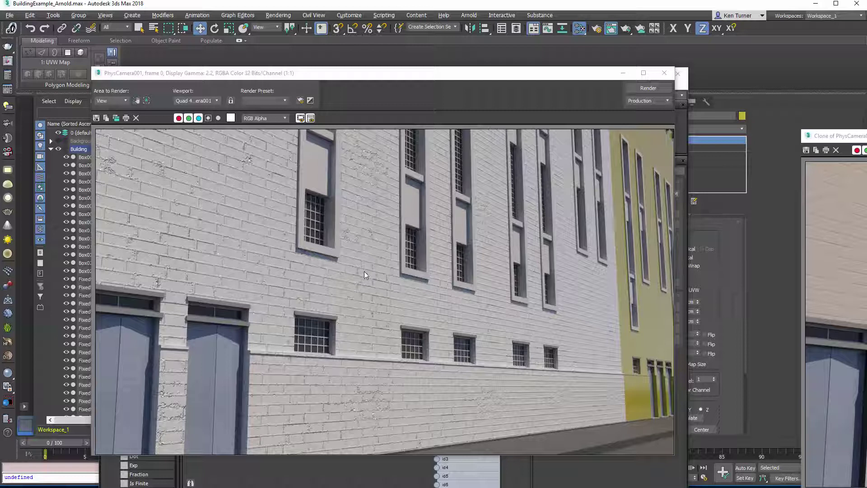
left_click_drag(271, 73, 337, 71)
left_click(181, 117)
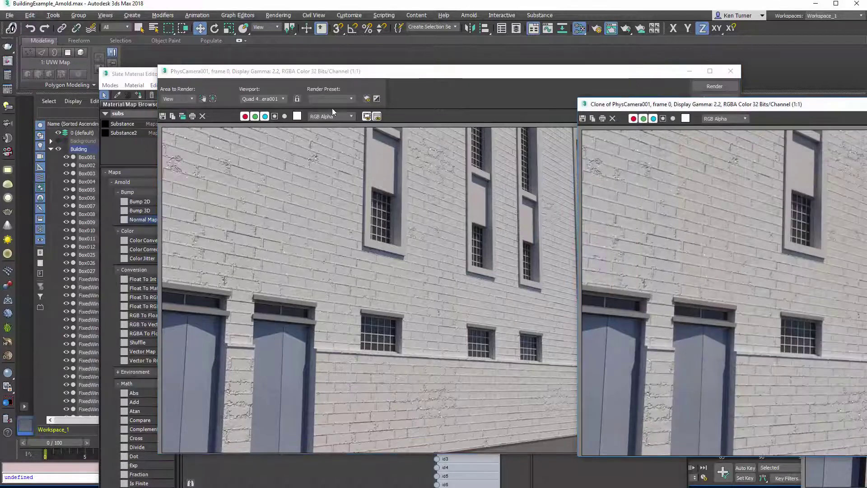
mouse_move(647, 103)
left_mouse_down()
mouse_move(847, 115)
mouse_move(866, 140)
left_mouse_up()
left_click(730, 71)
Step: Render the camera view again and compare the brick relief with the earlier cloned frames, closing the white-brick clone
left_click_drag(374, 280, 384, 281)
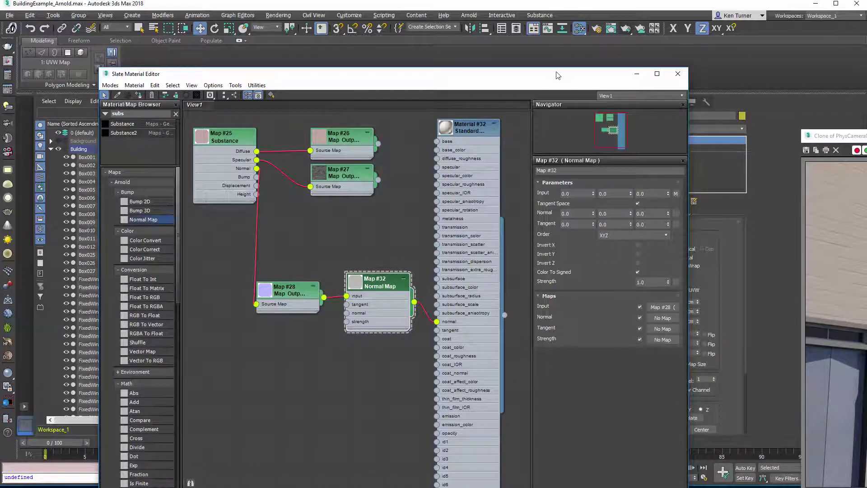
left_click_drag(558, 76, 537, 45)
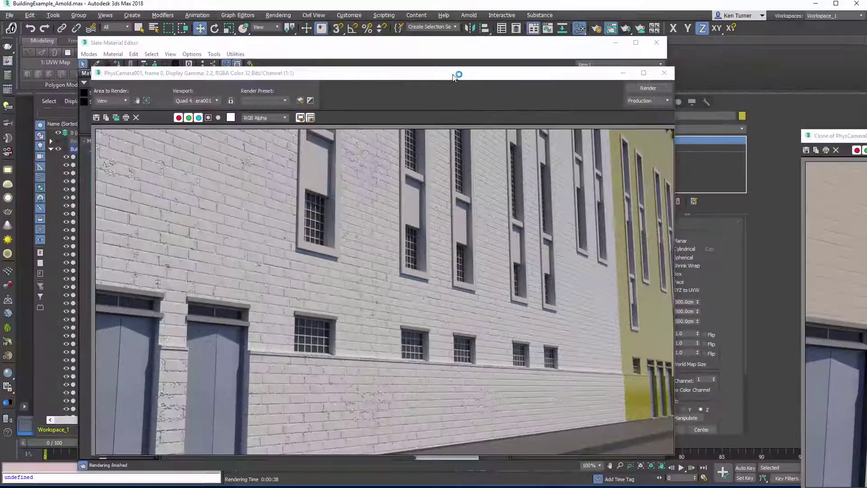
left_click_drag(454, 77, 412, 46)
mouse_move(836, 135)
left_mouse_down()
mouse_move(672, 103)
mouse_move(368, 67)
left_mouse_up()
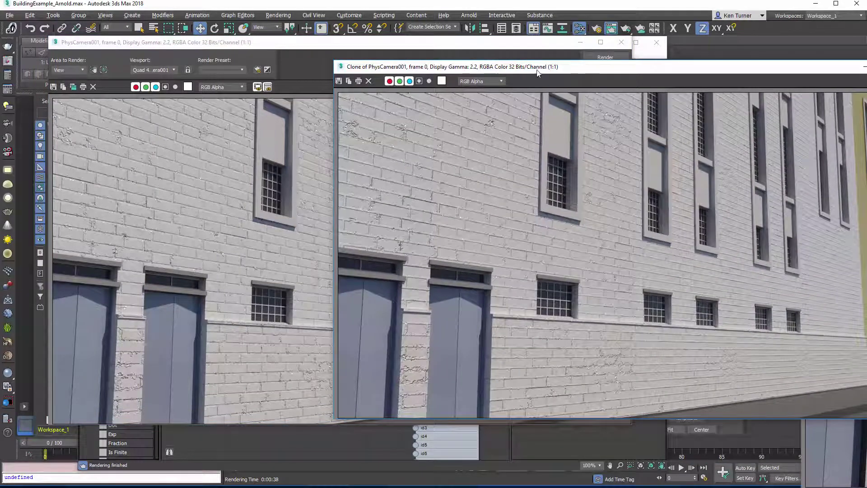
left_click_drag(538, 72, 526, 91)
mouse_move(830, 128)
left_mouse_down()
mouse_move(276, 82)
mouse_move(280, 57)
left_mouse_up()
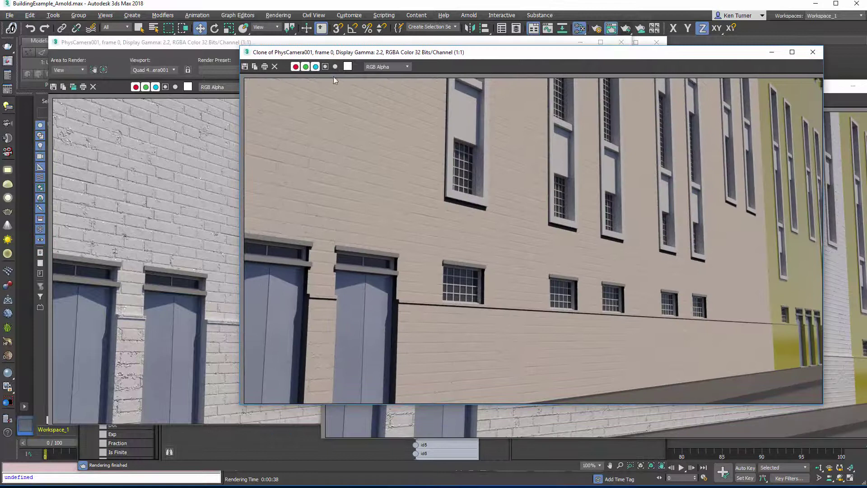
left_click_drag(364, 51, 398, 45)
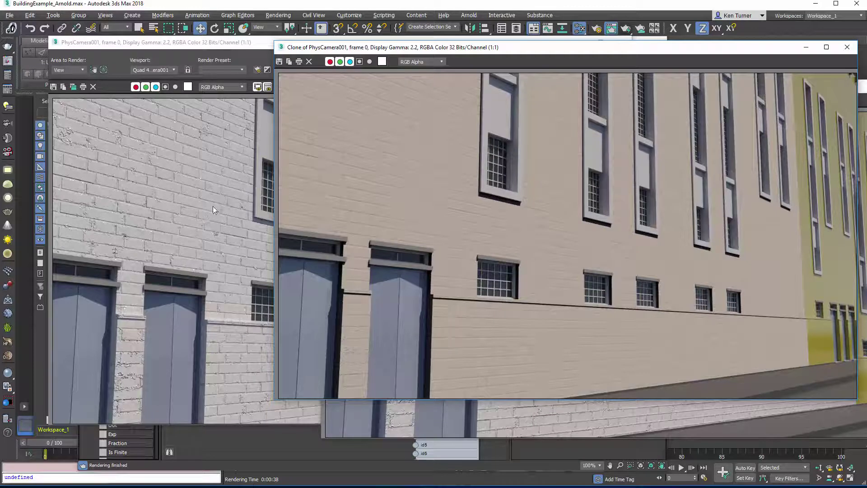
mouse_move(427, 47)
left_mouse_down()
mouse_move(426, 56)
mouse_move(556, 112)
left_mouse_up()
left_click(428, 88)
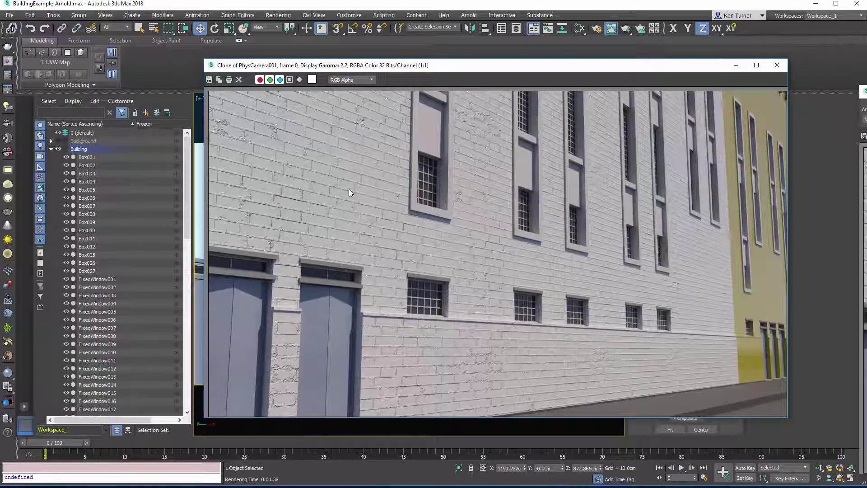
left_click(777, 66)
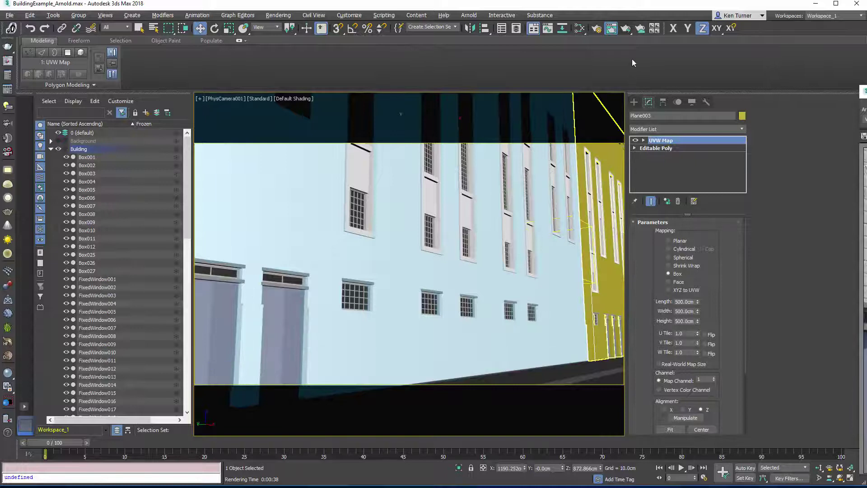
Step: Reopen the Slate Material Editor and open an enlarged preview of the Map Output Selector feeding the normal map
left_click(579, 29)
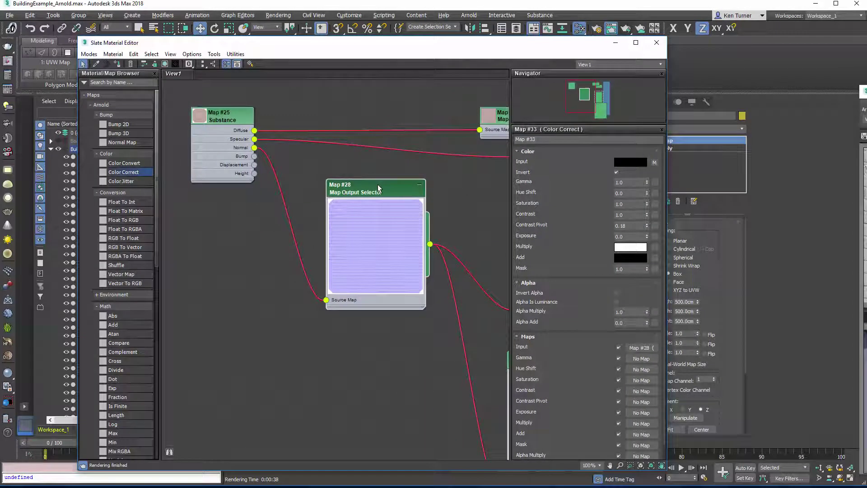
double_click(379, 187)
right_click(379, 187)
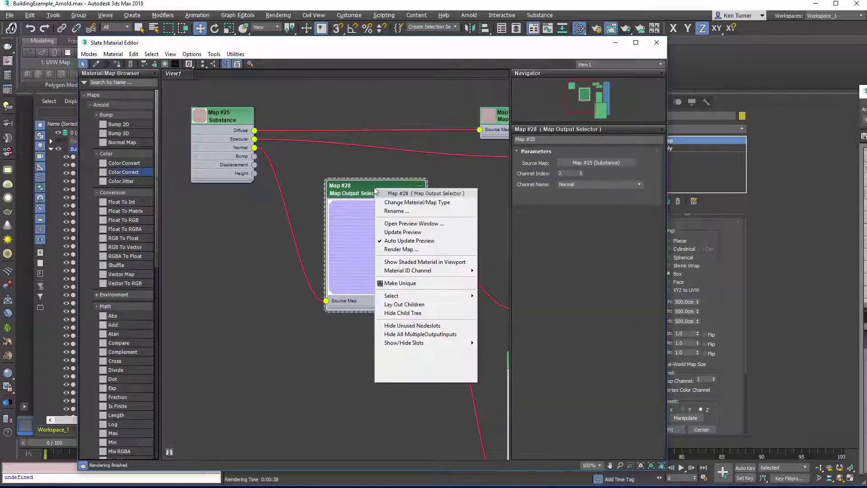
left_click(407, 223)
left_click_drag(407, 221, 285, 120)
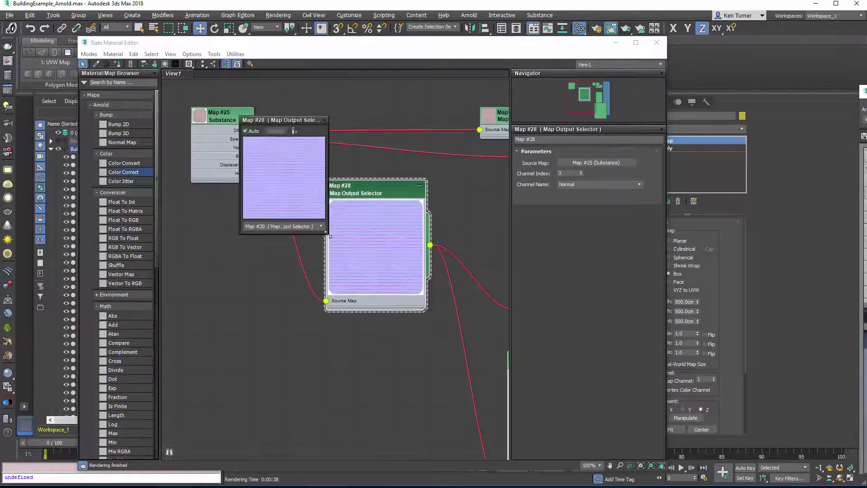
left_click_drag(327, 233, 673, 485)
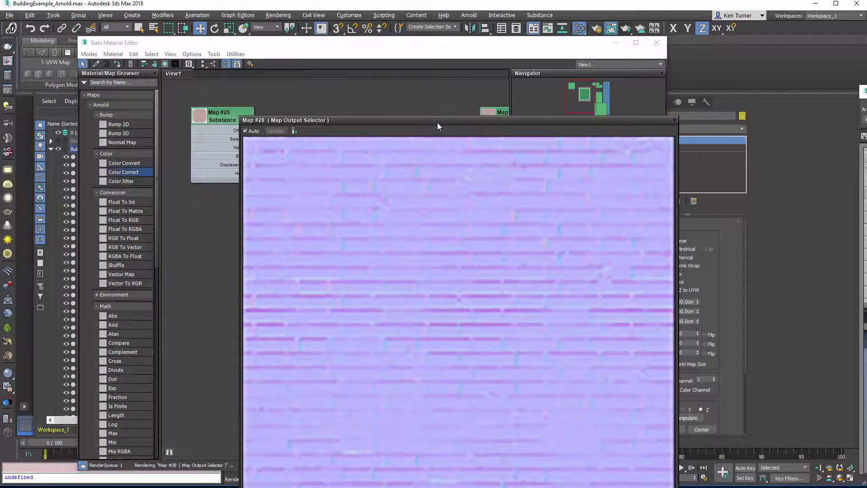
left_click_drag(437, 123, 347, 34)
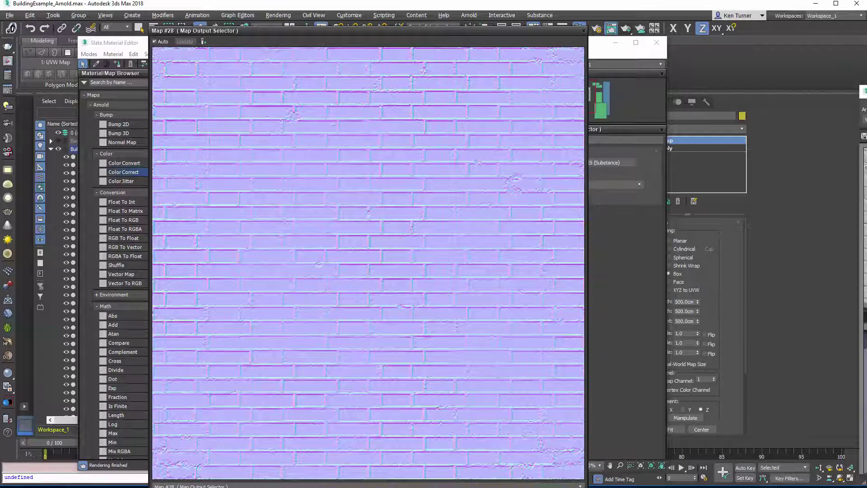
Step: Switch to Affinity Photo and inspect the brick normal map's blue, red and green channels individually, ending on green alone
left_click(375, 472)
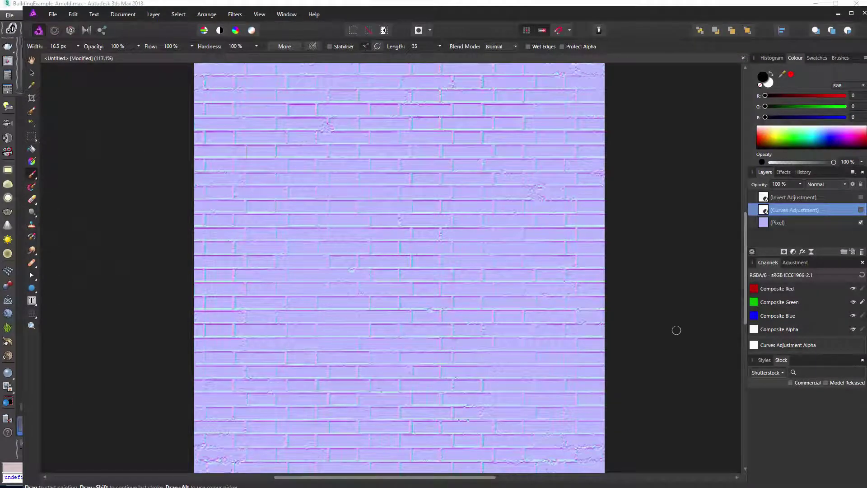
left_click(853, 289)
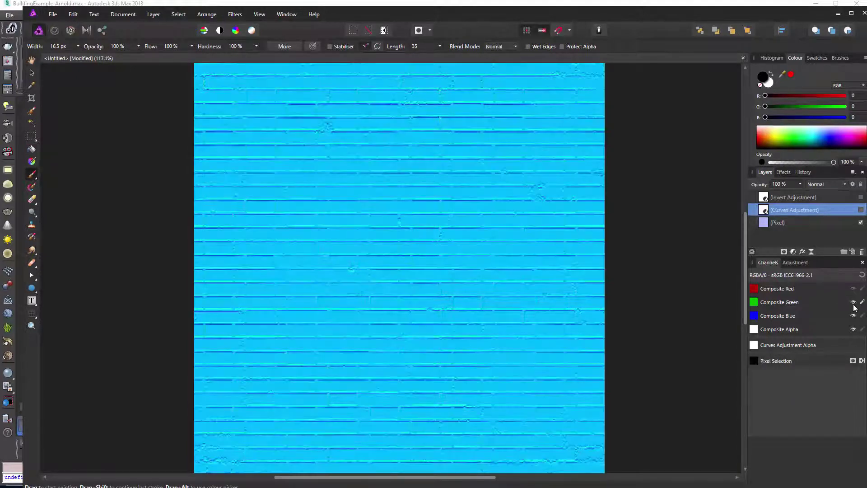
left_click(853, 302)
left_click(853, 329)
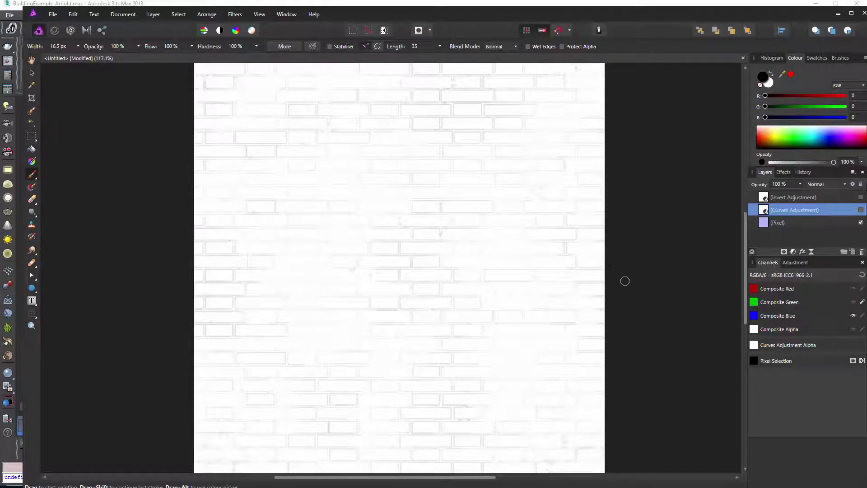
left_click(853, 316)
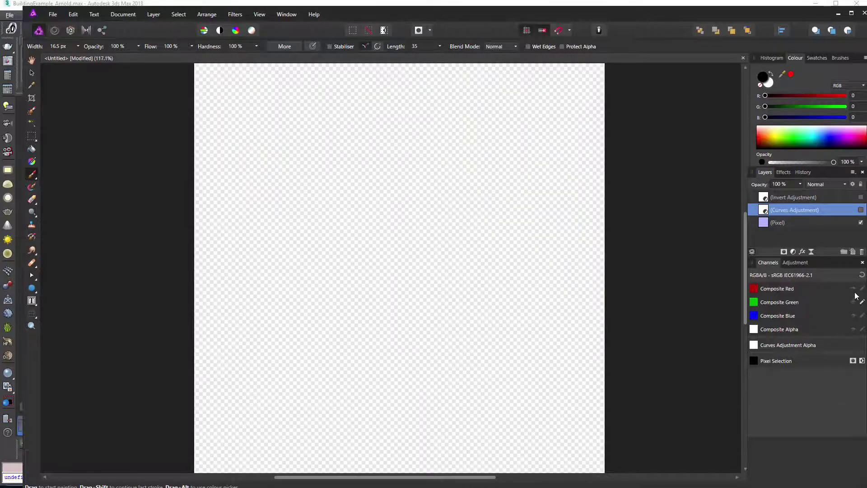
left_click(853, 289)
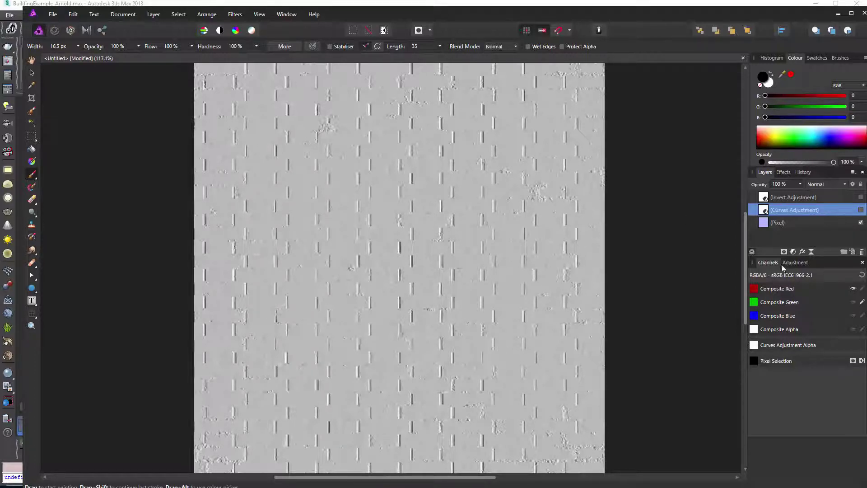
left_click(853, 302)
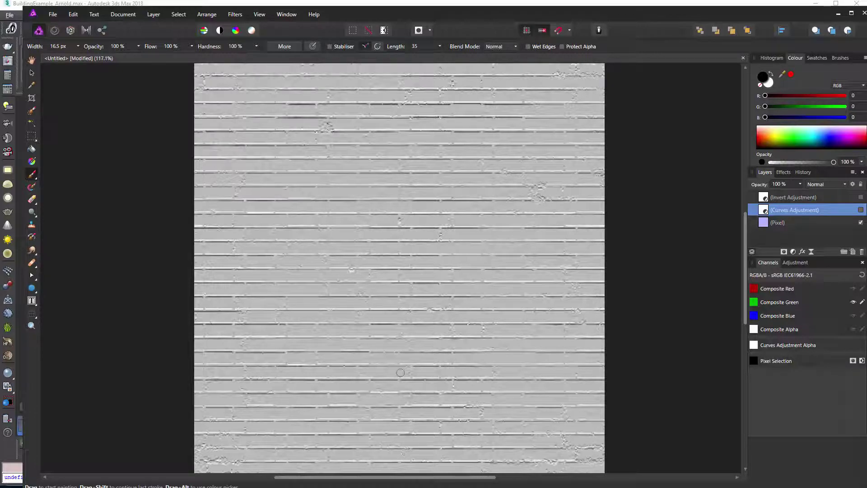
Step: Enable the Invert and Curves adjustments on the normal map and toggle Invert repeatedly to compare the green channel, leaving it on
left_click(860, 197)
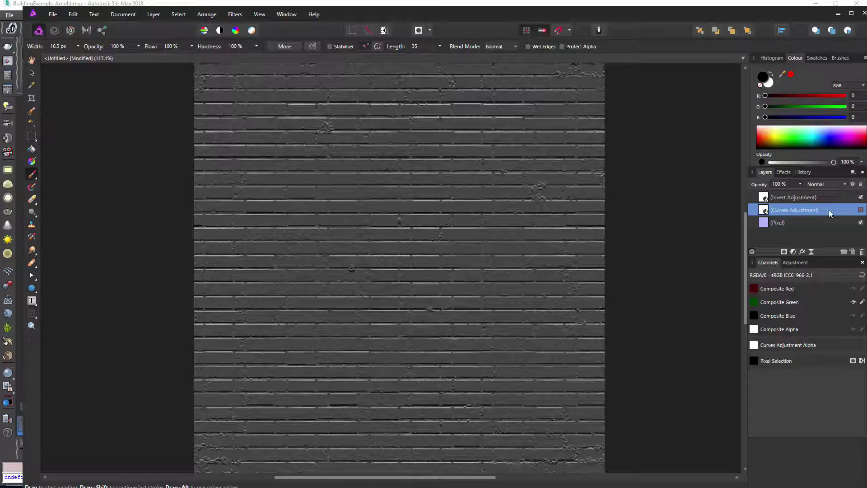
left_click(861, 210)
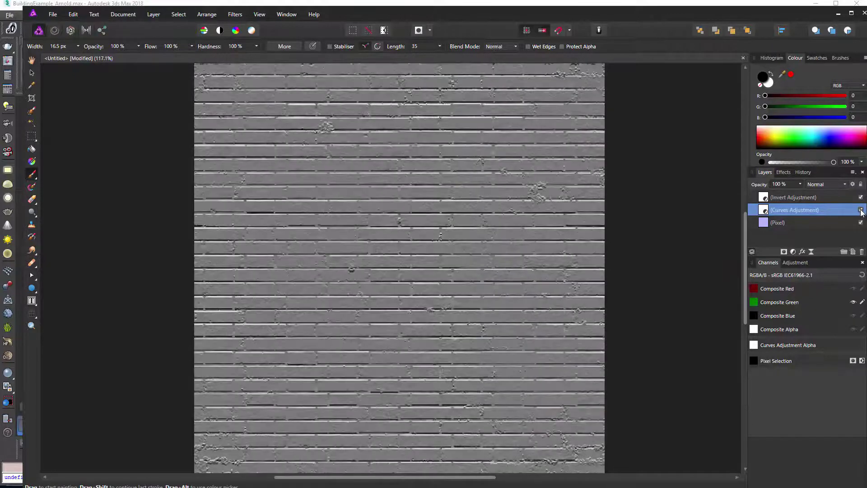
left_click(860, 197)
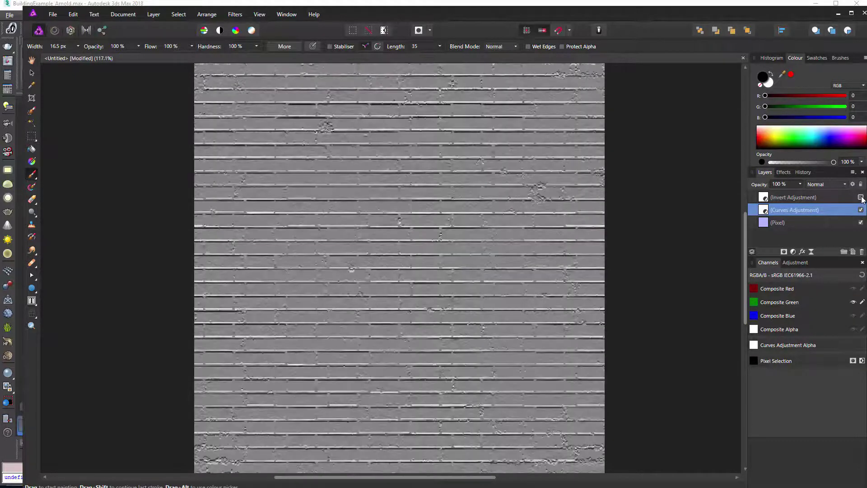
left_click(861, 198)
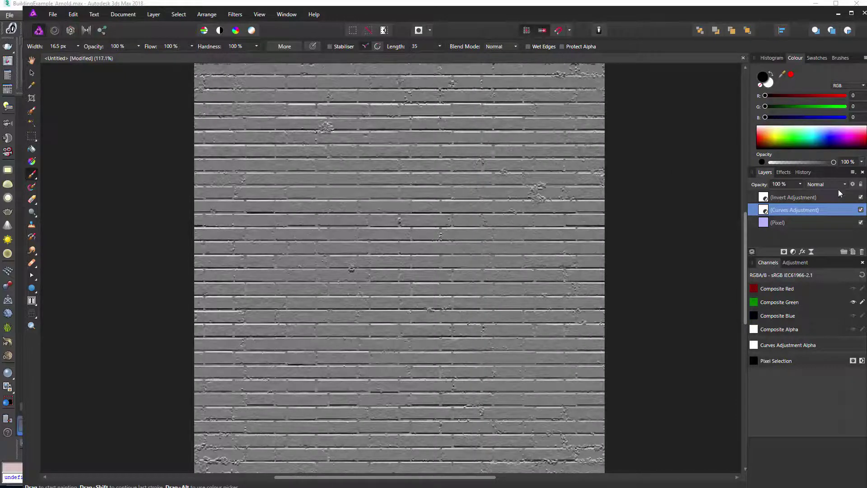
left_click(861, 197)
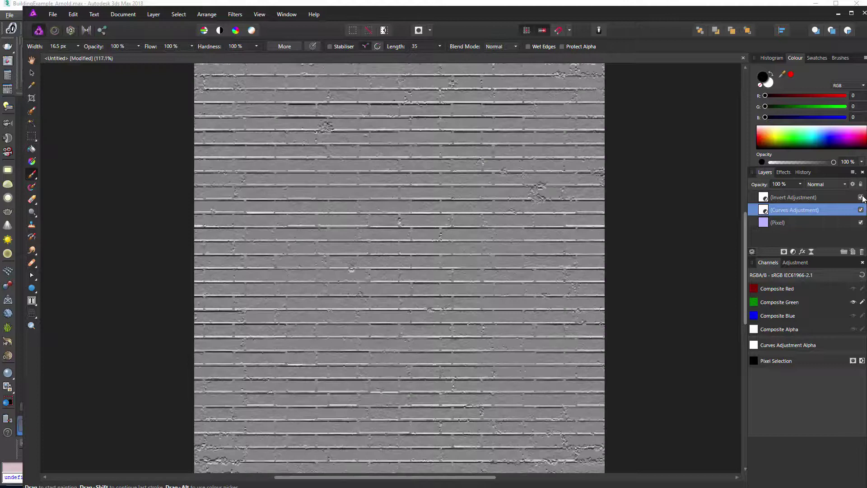
left_click(861, 198)
left_click(861, 198)
left_click(861, 198)
left_click(861, 198)
left_click(861, 198)
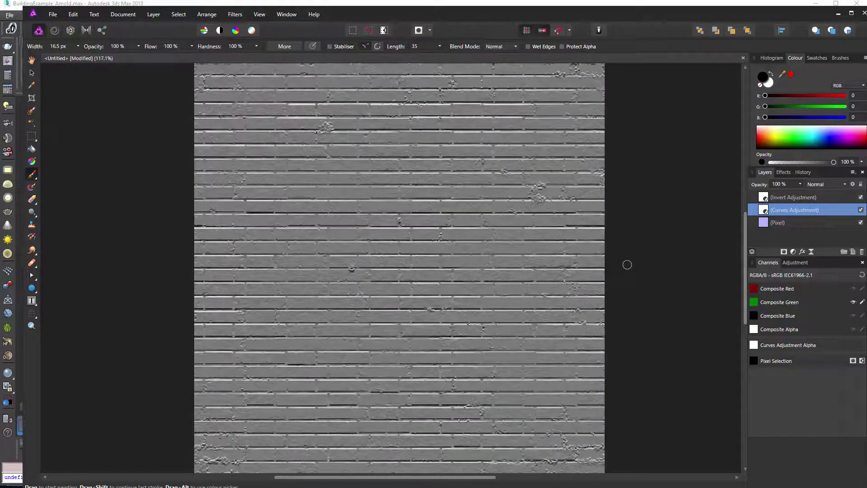